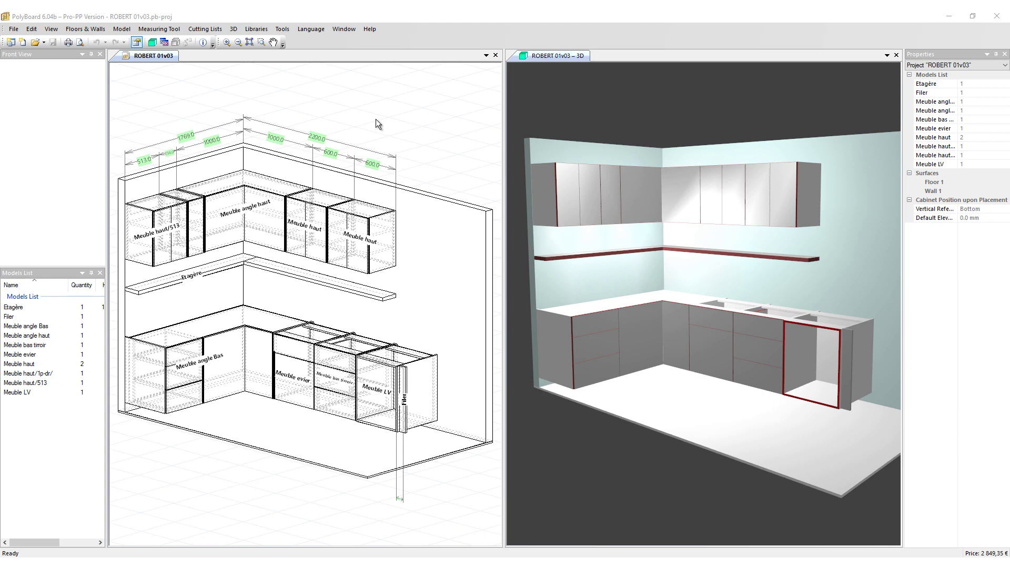
Export the kitchen's cutting list as ASCII text from the Cutting Lists menu
{"action": "left_click", "coordinate": [205, 29]}
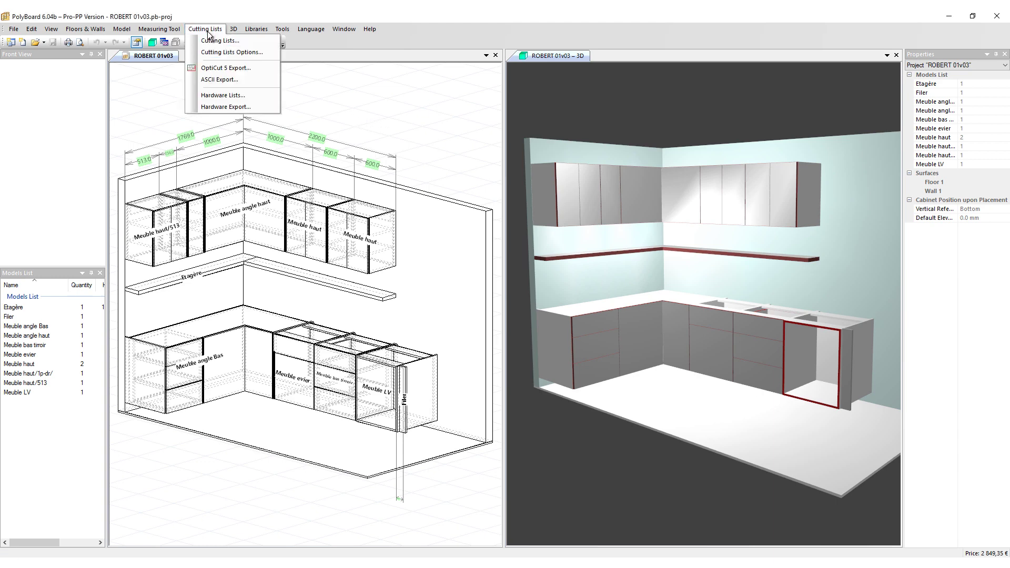
{"action": "left_click", "coordinate": [213, 81]}
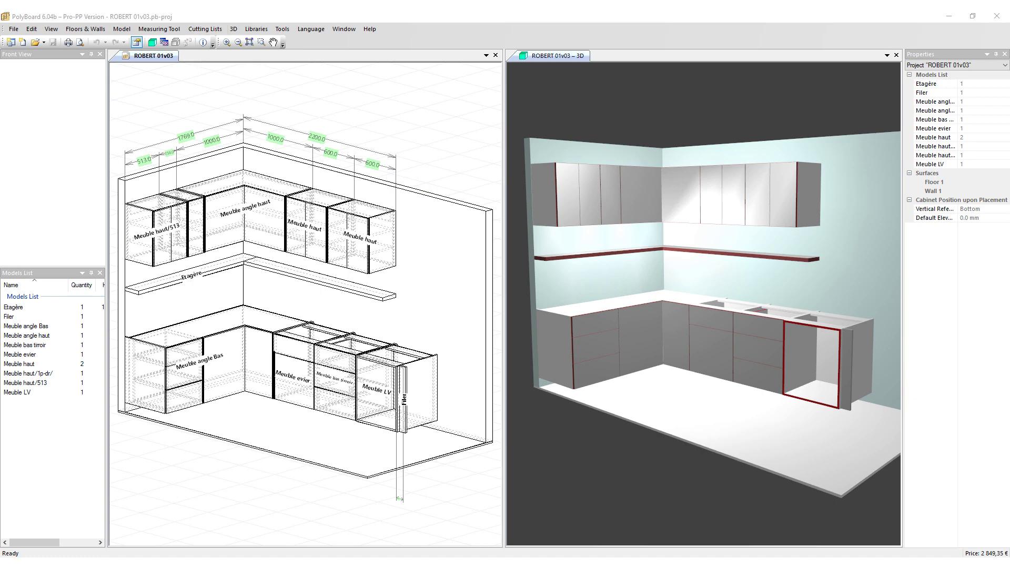
Centre the Excel workbook and check columns A–H: Cabinet, Part, Material, Thickness, Quantity, Length, Width, Top edging
{"action": "left_click_drag", "start_coordinate": [67, 111], "coordinate": [511, 68]}
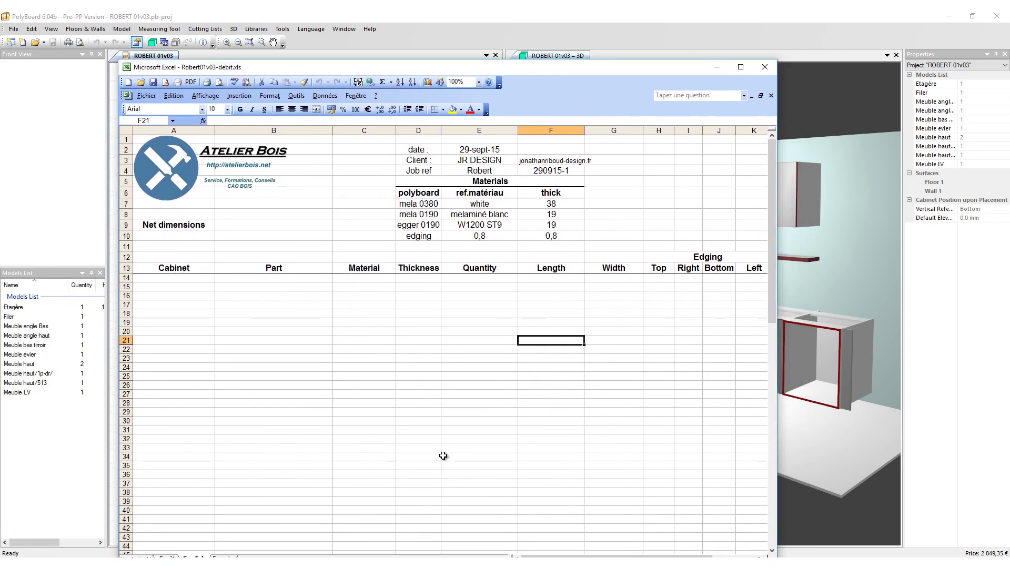
{"action": "left_click", "coordinate": [171, 287]}
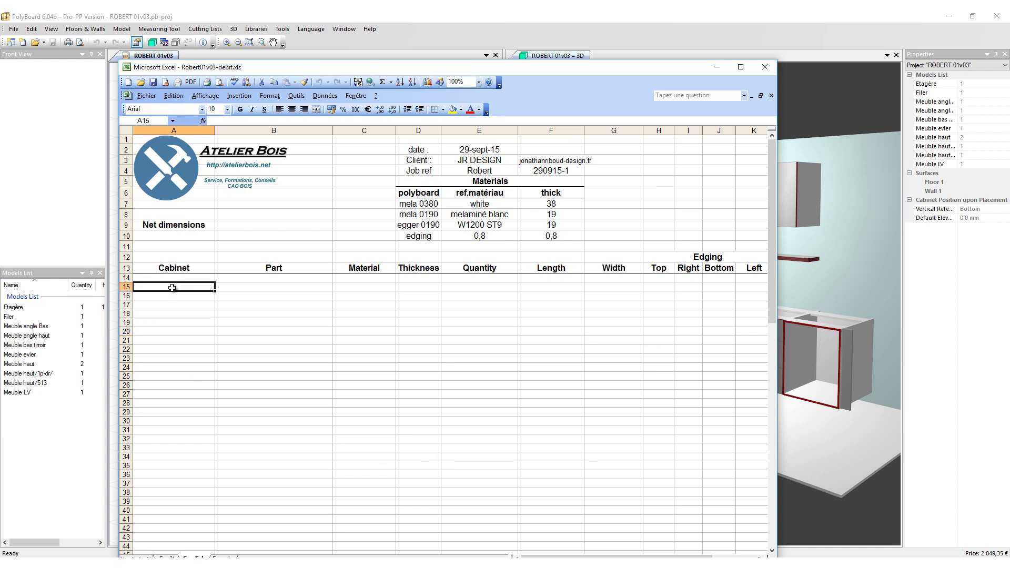
{"action": "left_click", "coordinate": [258, 287]}
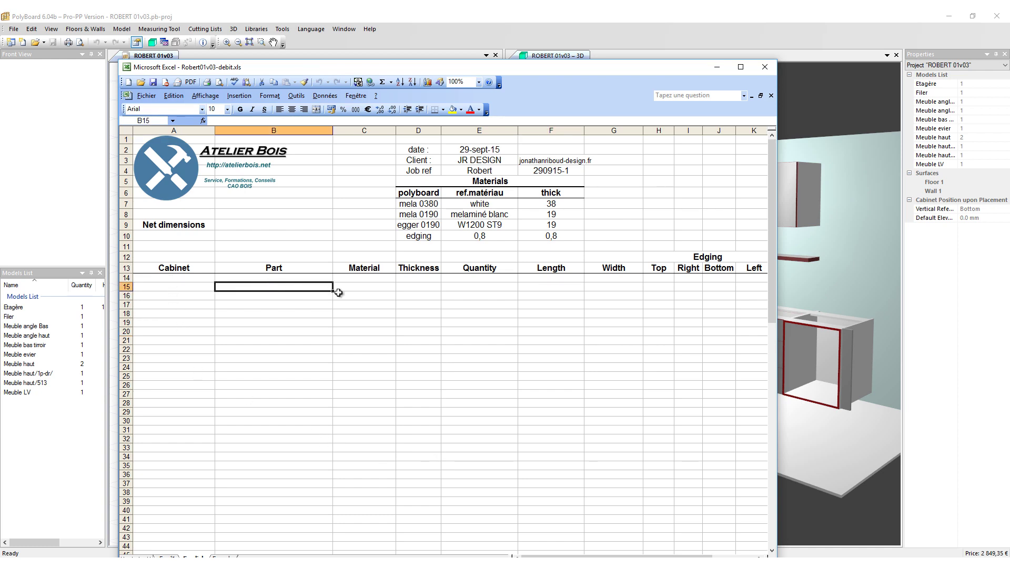
{"action": "left_click", "coordinate": [363, 293]}
{"action": "left_click", "coordinate": [418, 286]}
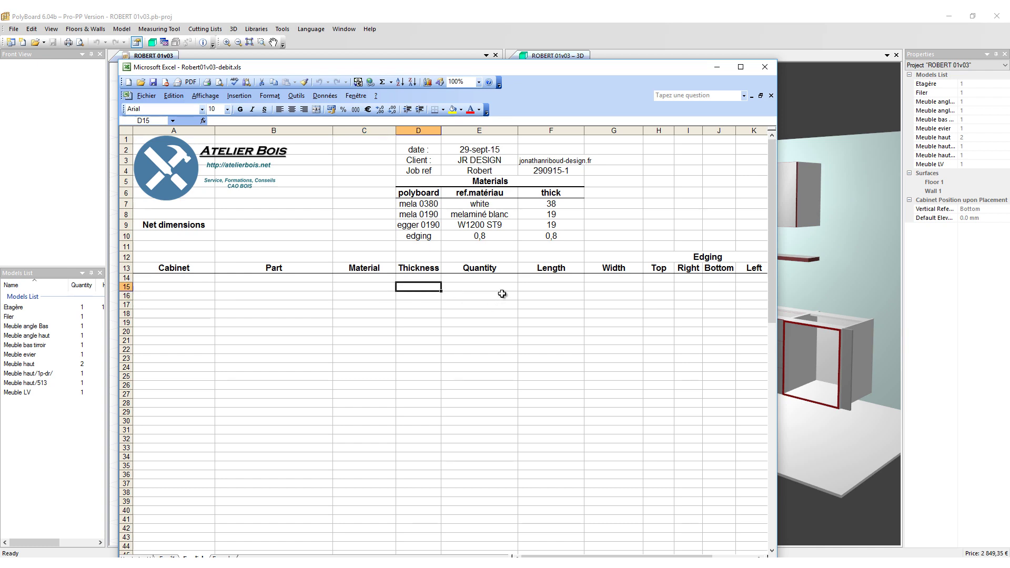
{"action": "left_click", "coordinate": [503, 294]}
{"action": "left_click", "coordinate": [557, 294]}
{"action": "left_click", "coordinate": [621, 295]}
{"action": "left_click", "coordinate": [664, 299]}
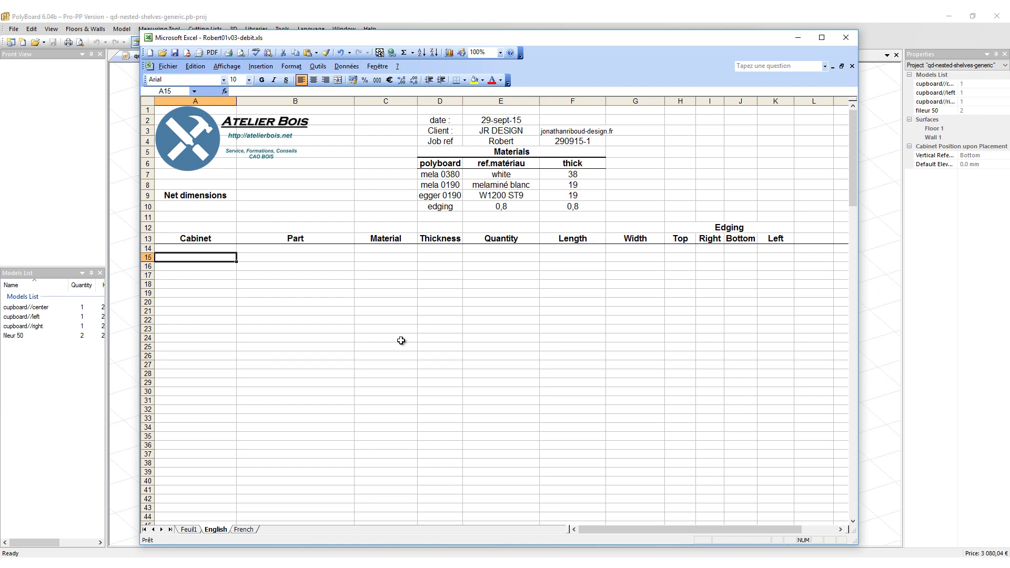
Open the ASCII Format editor through Cutting List Options to see the exported field order
{"action": "left_click", "coordinate": [798, 38]}
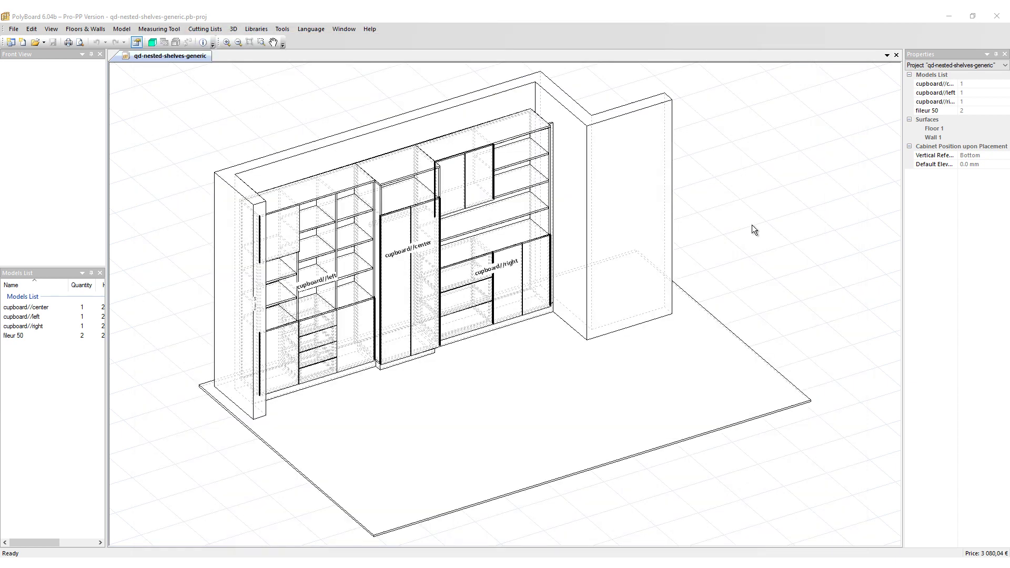
{"action": "left_click", "coordinate": [205, 29]}
{"action": "left_click", "coordinate": [218, 53]}
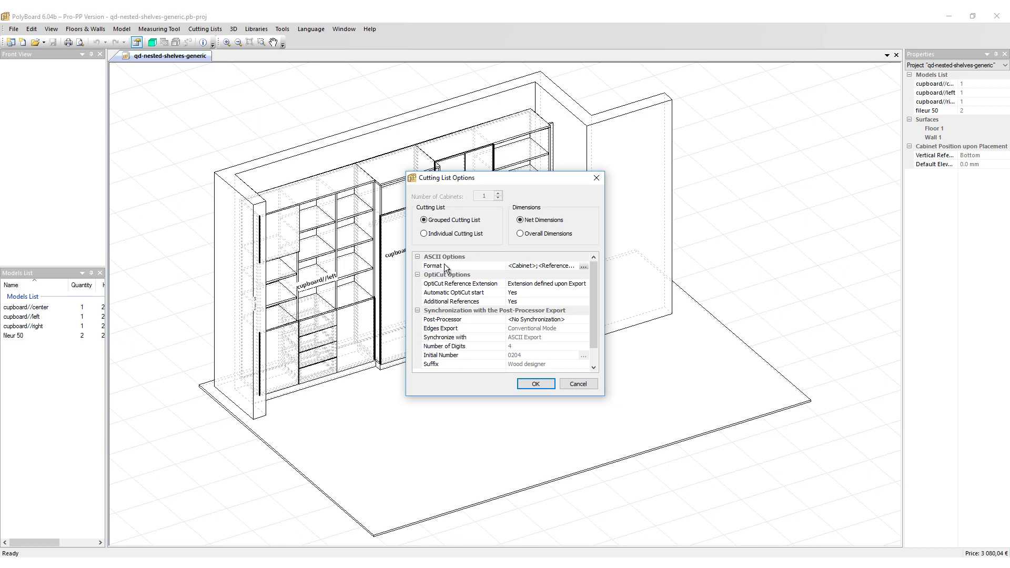
{"action": "left_click", "coordinate": [584, 266]}
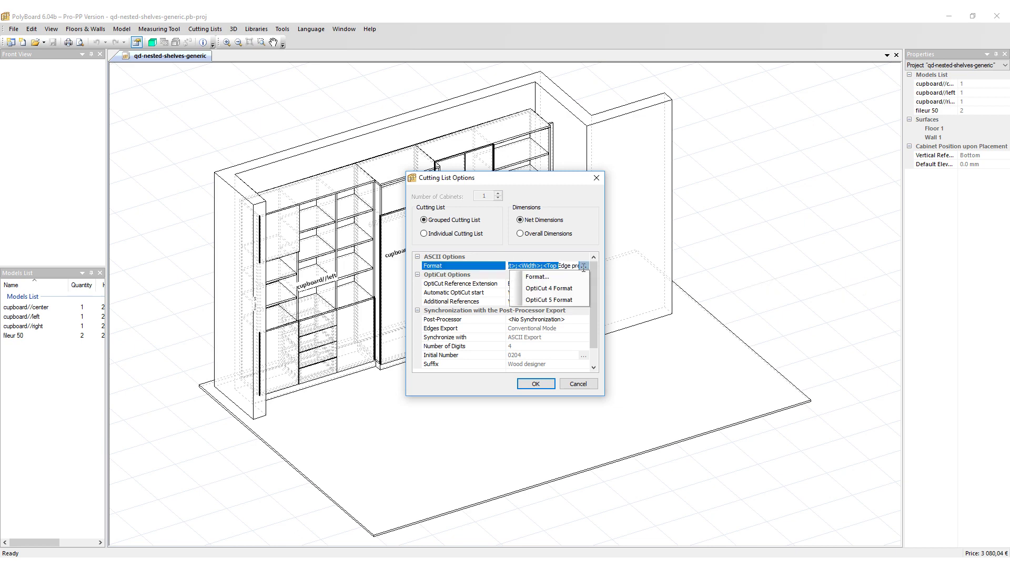
{"action": "left_click", "coordinate": [547, 276]}
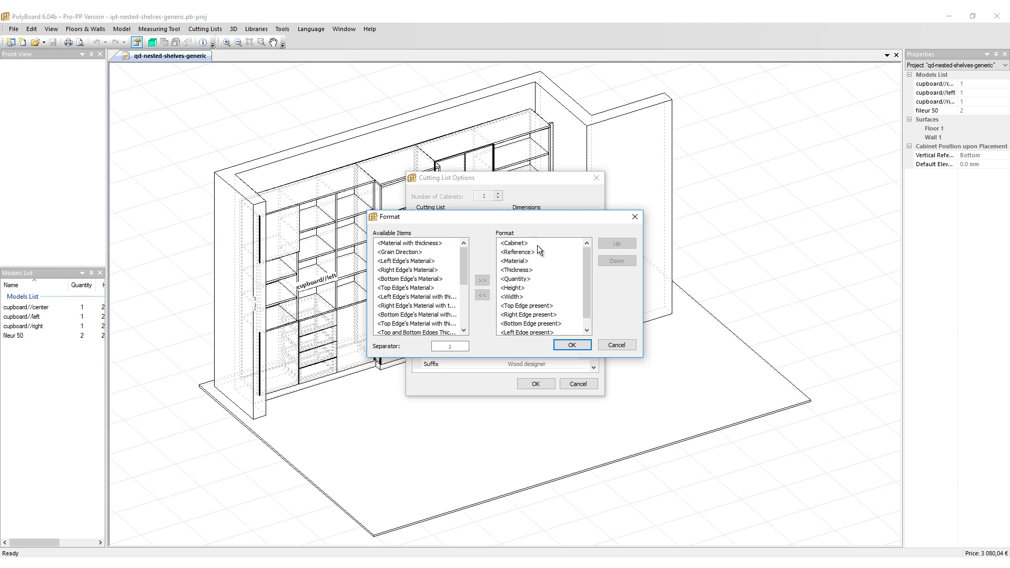
Starting from <Left Edge present>, move every field out of the Format list back to Available Items
{"action": "left_click_drag", "start_coordinate": [587, 292], "coordinate": [582, 314]}
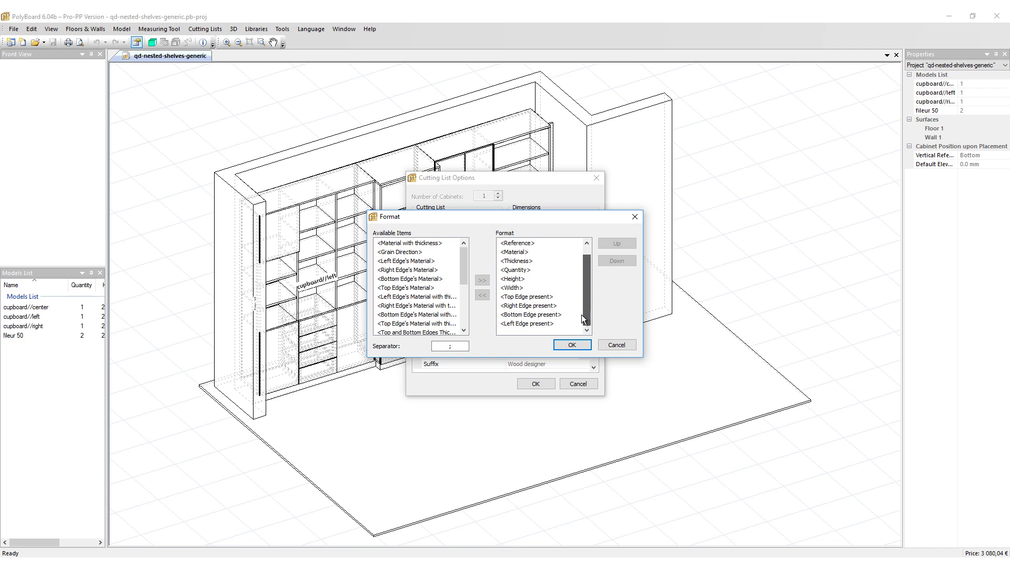
{"action": "left_click", "coordinate": [538, 324]}
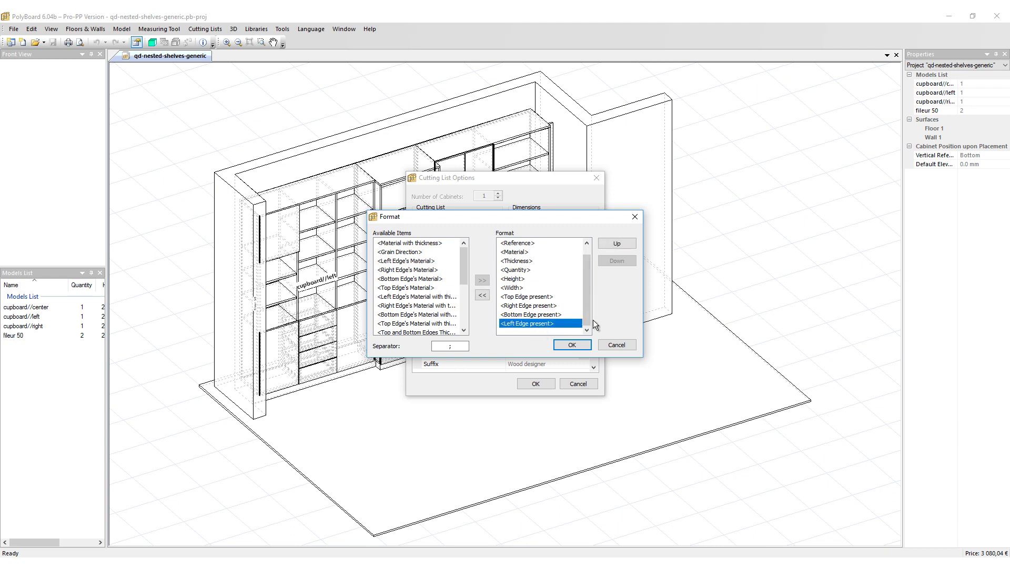
{"action": "left_click", "coordinate": [482, 296]}
{"action": "left_click", "coordinate": [482, 295]}
{"action": "left_click", "coordinate": [483, 295]}
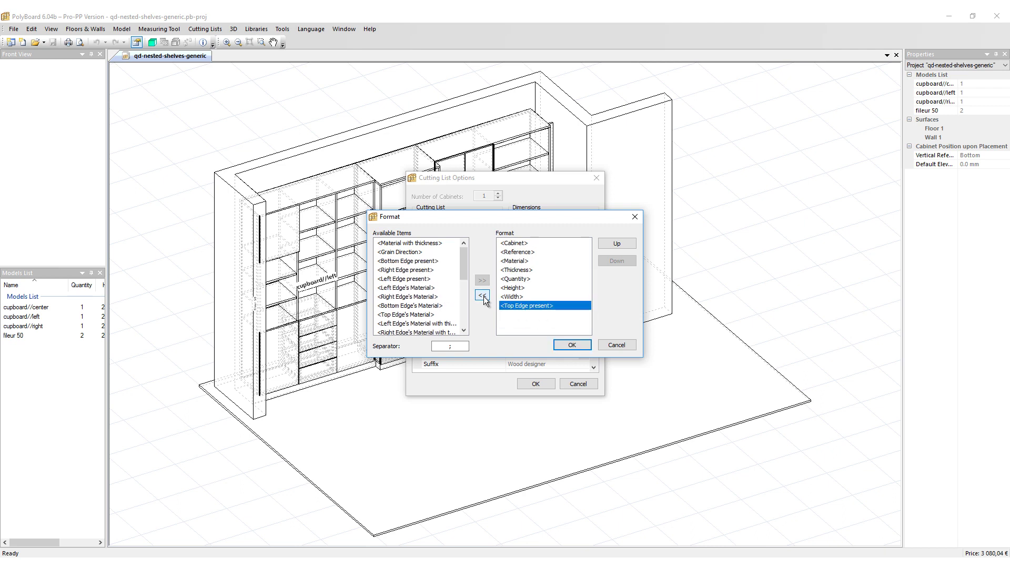
{"action": "left_click", "coordinate": [482, 295]}
{"action": "left_click", "coordinate": [483, 295]}
{"action": "left_click", "coordinate": [483, 296]}
{"action": "left_click", "coordinate": [482, 295]}
{"action": "left_click", "coordinate": [482, 295]}
{"action": "left_click", "coordinate": [483, 295]}
{"action": "left_click", "coordinate": [482, 295]}
{"action": "left_click", "coordinate": [483, 295]}
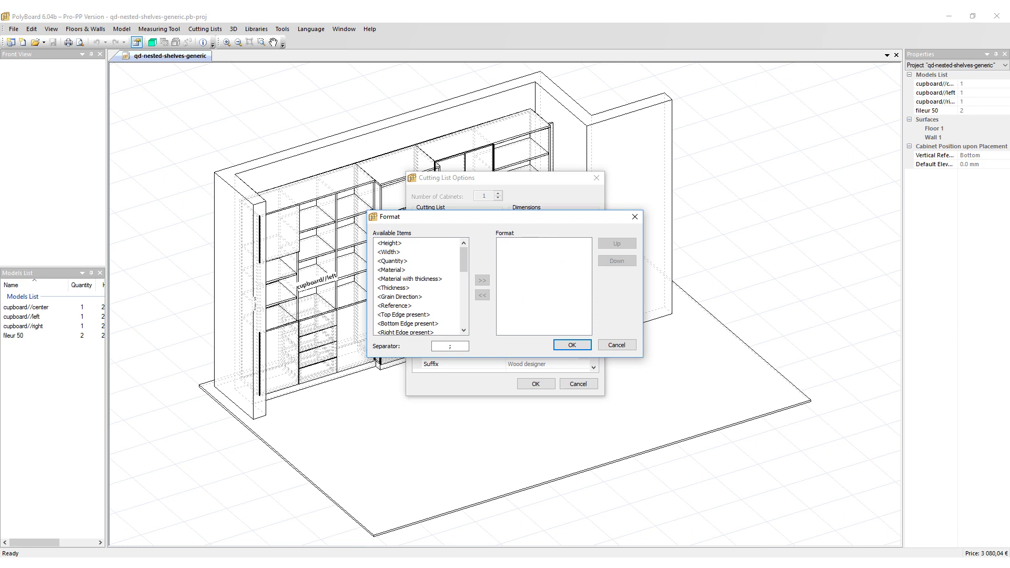
With the Excel template alongside for reference, add <Cabinet> then <Reference> to the Format list
{"action": "left_click_drag", "start_coordinate": [16, 32], "coordinate": [450, 255]}
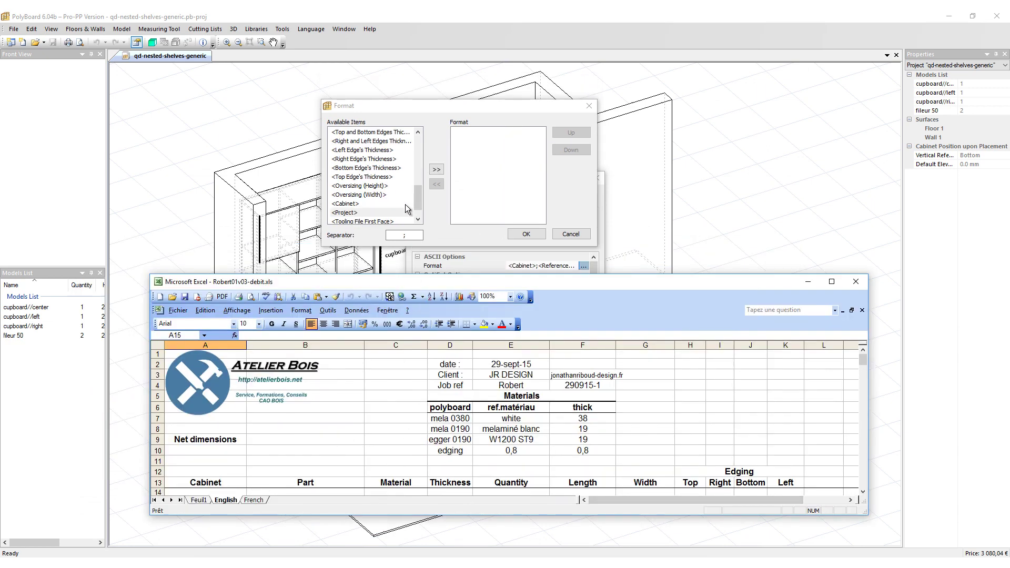
{"action": "mouse_move", "coordinate": [419, 190]}
{"action": "left_mouse_down"}
{"action": "mouse_move", "coordinate": [419, 137]}
{"action": "mouse_move", "coordinate": [418, 192]}
{"action": "left_mouse_up"}
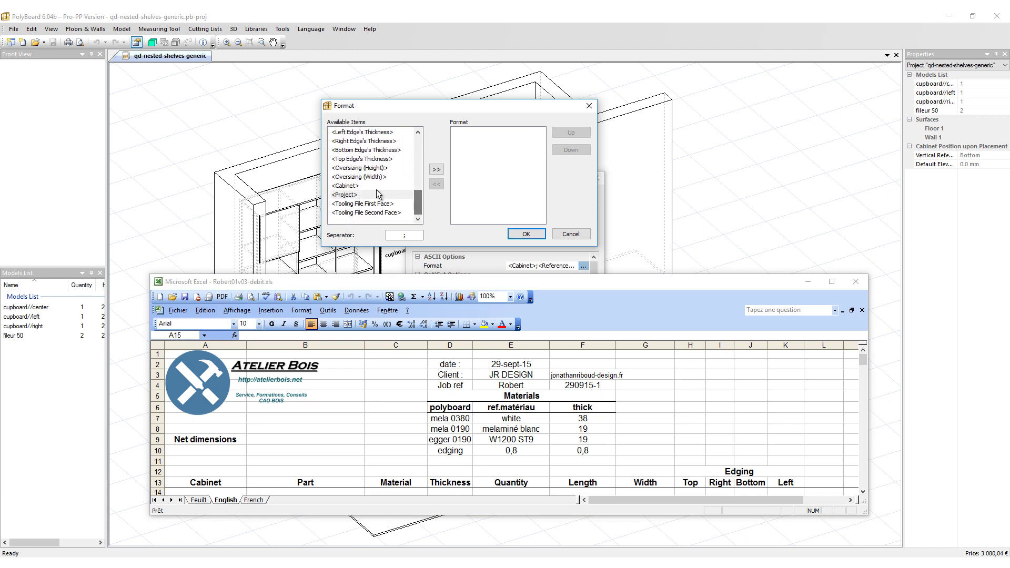
{"action": "left_click", "coordinate": [376, 186]}
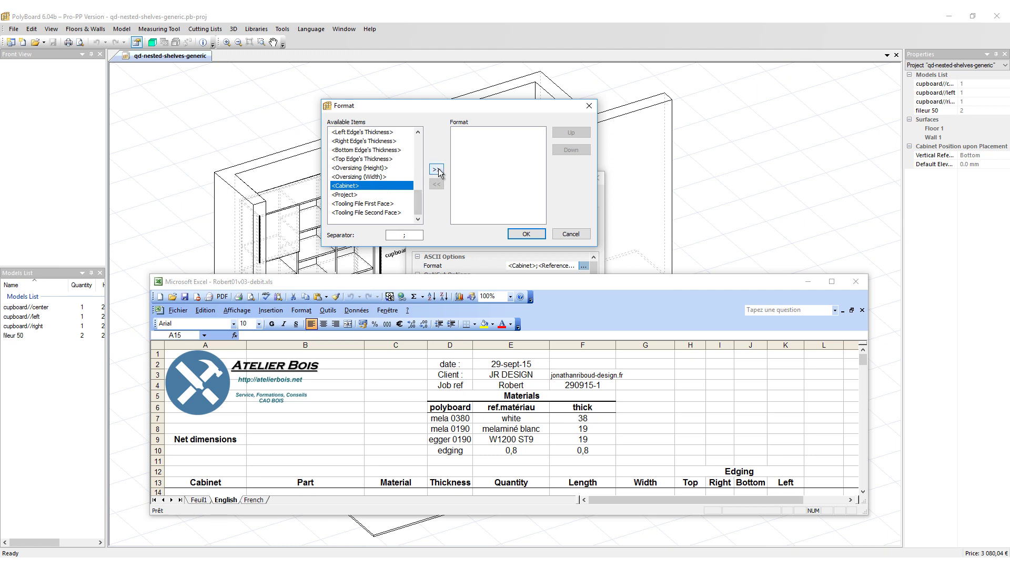
{"action": "left_click_drag", "start_coordinate": [375, 187], "coordinate": [494, 136]}
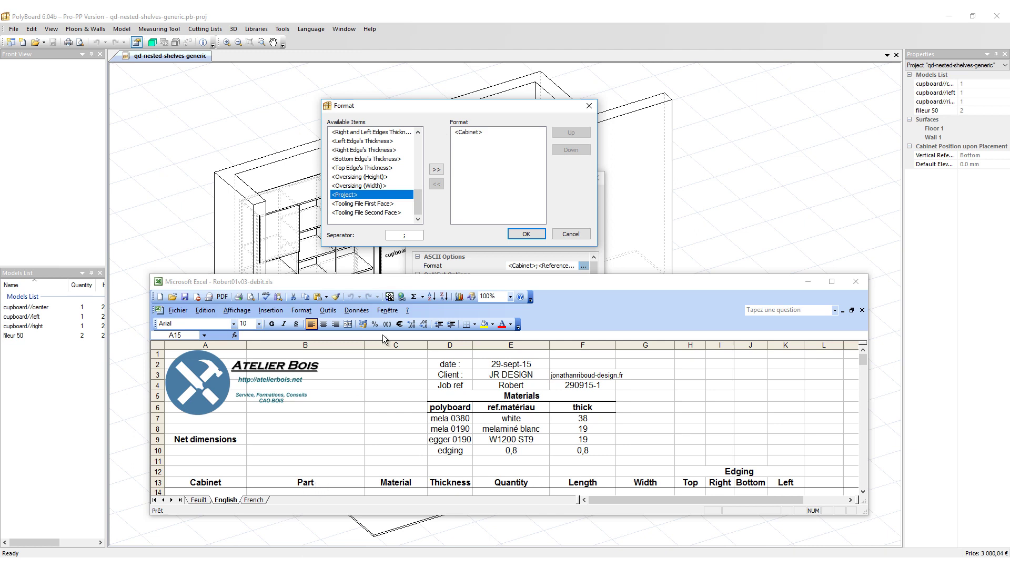
{"action": "left_click_drag", "start_coordinate": [421, 202], "coordinate": [421, 163]}
{"action": "left_click_drag", "start_coordinate": [351, 154], "coordinate": [479, 140]}
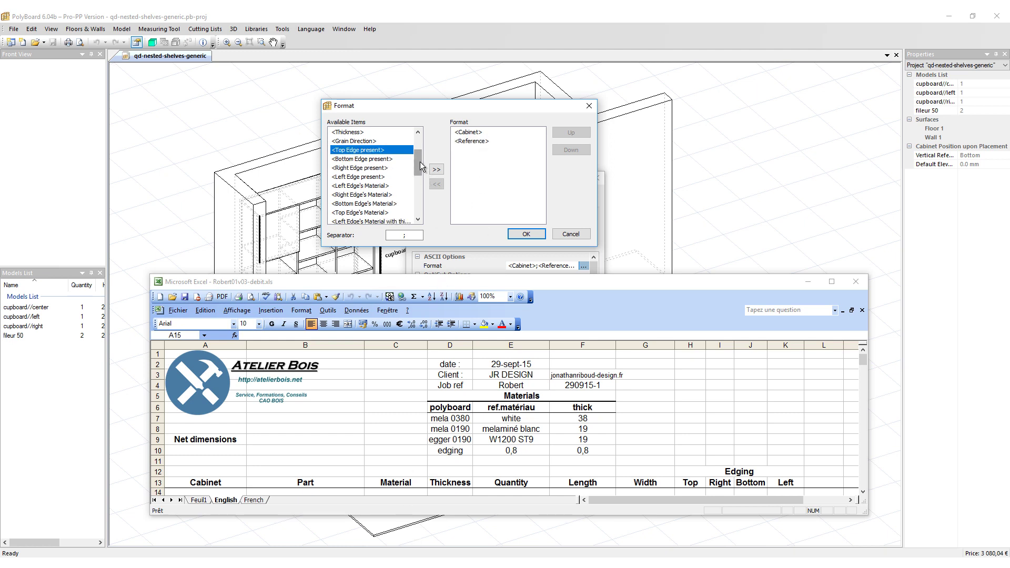
Append <Material>, <Thickness>, <Quantity>, <Height> and <Width> to the export format
{"action": "left_click_drag", "start_coordinate": [420, 162], "coordinate": [420, 145]}
{"action": "left_click_drag", "start_coordinate": [350, 160], "coordinate": [476, 158]}
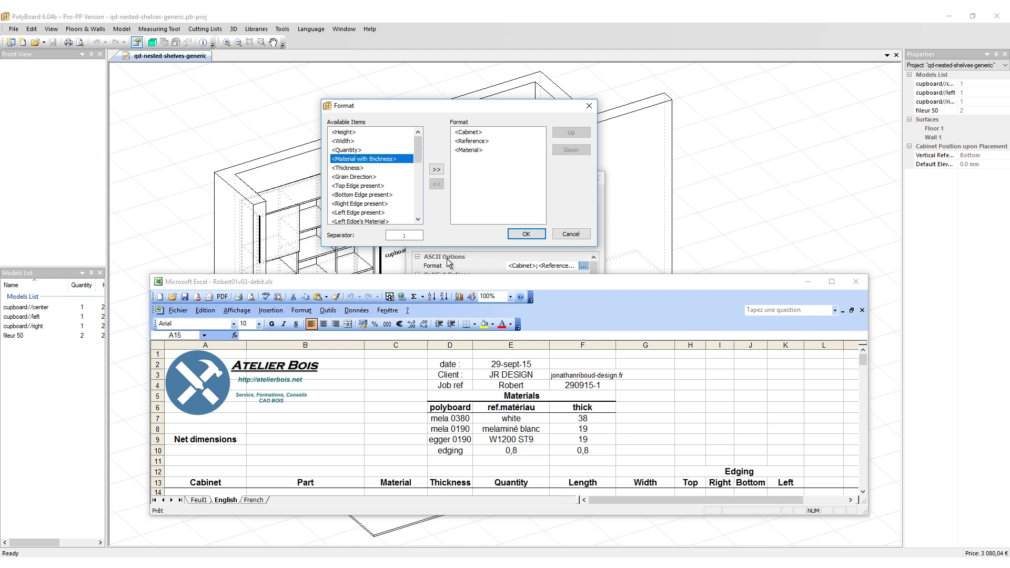
{"action": "left_click_drag", "start_coordinate": [351, 168], "coordinate": [467, 175]}
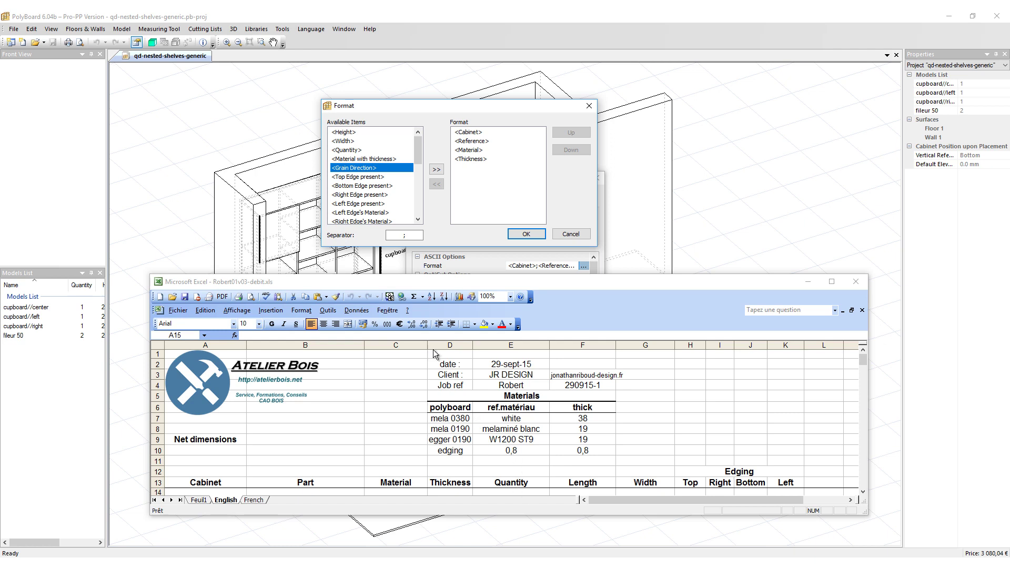
{"action": "left_click_drag", "start_coordinate": [340, 151], "coordinate": [461, 169]}
{"action": "left_click_drag", "start_coordinate": [344, 133], "coordinate": [463, 173]}
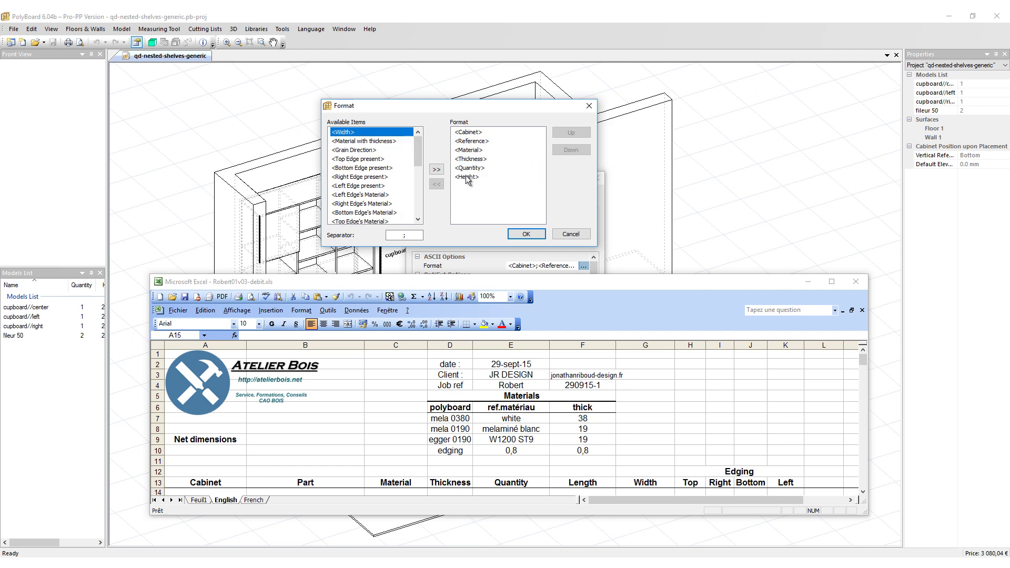
{"action": "left_click_drag", "start_coordinate": [356, 134], "coordinate": [466, 182]}
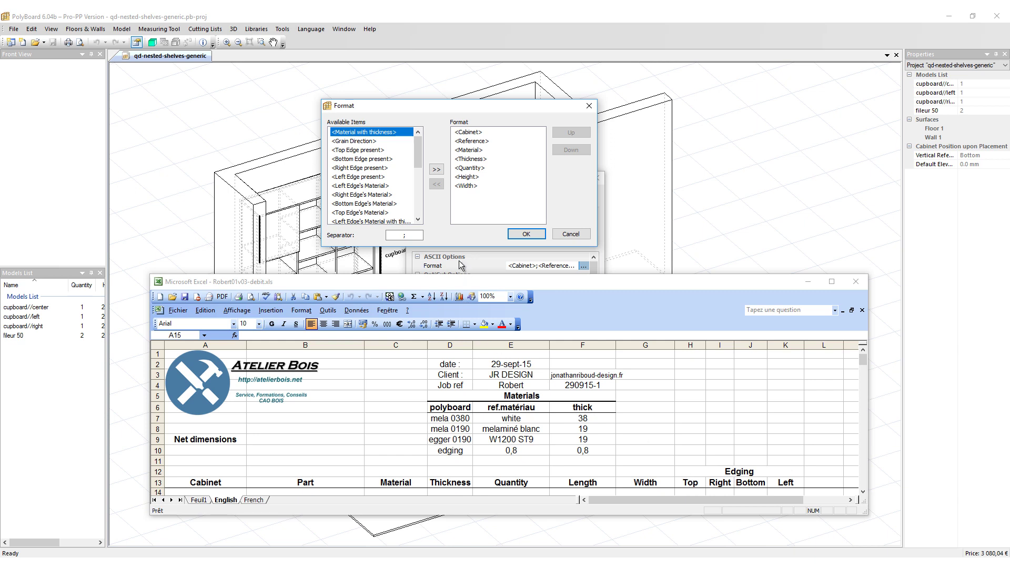
Append the Top, Right, Bottom and Left Edge present fields and confirm the format
{"action": "left_click", "coordinate": [355, 151]}
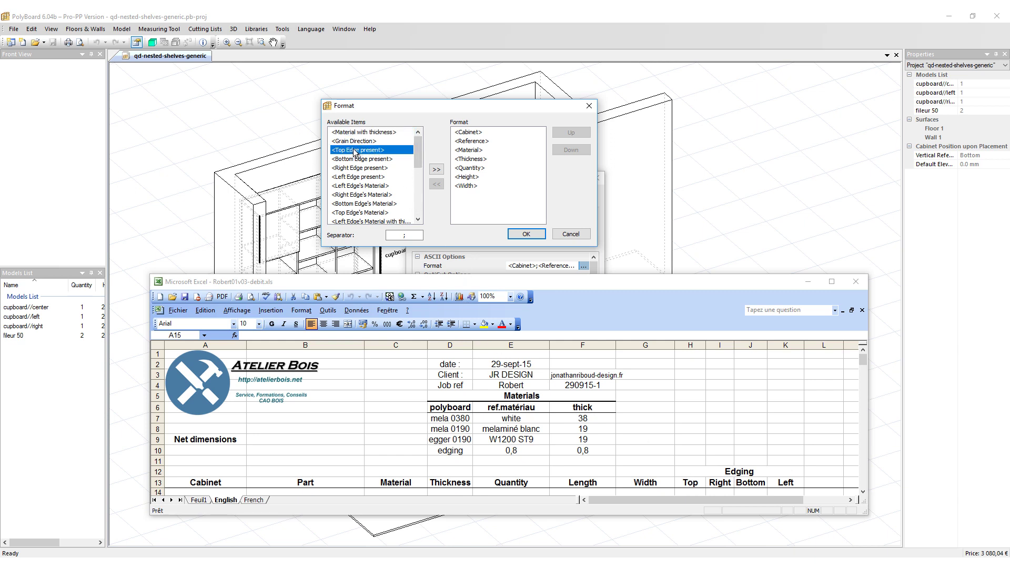
{"action": "double_click", "coordinate": [355, 151]}
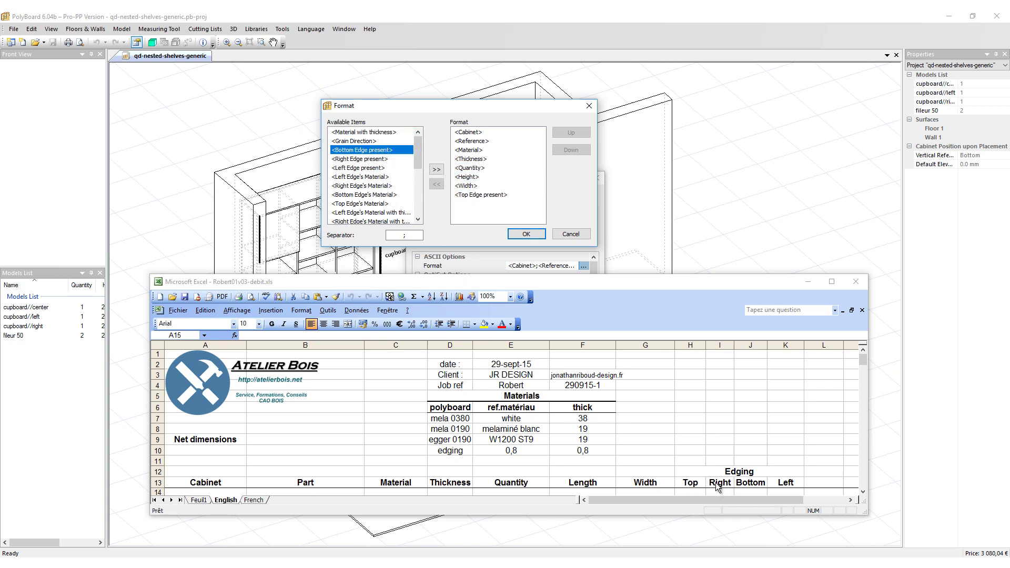
{"action": "double_click", "coordinate": [359, 159]}
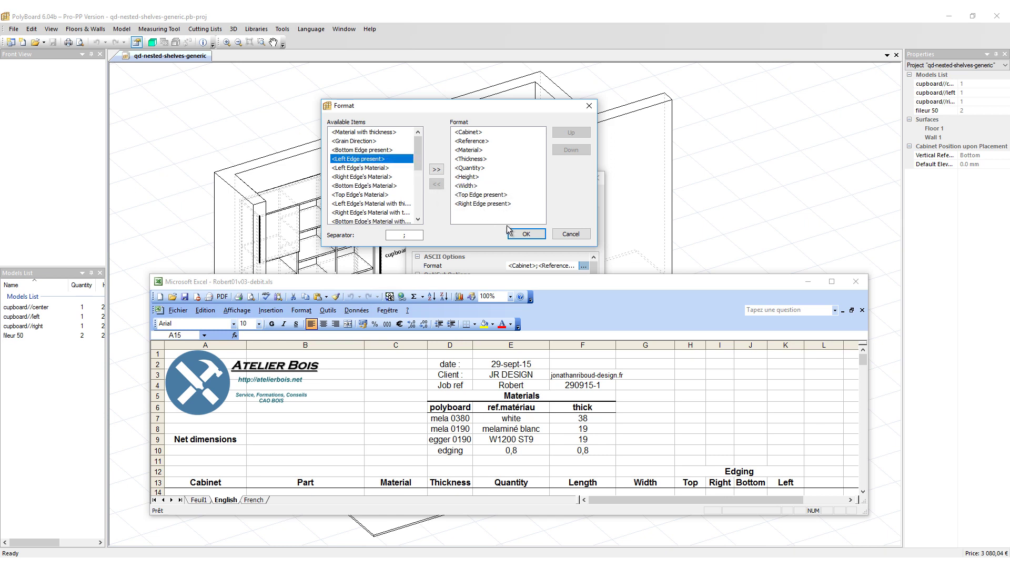
{"action": "left_click_drag", "start_coordinate": [369, 150], "coordinate": [481, 217]}
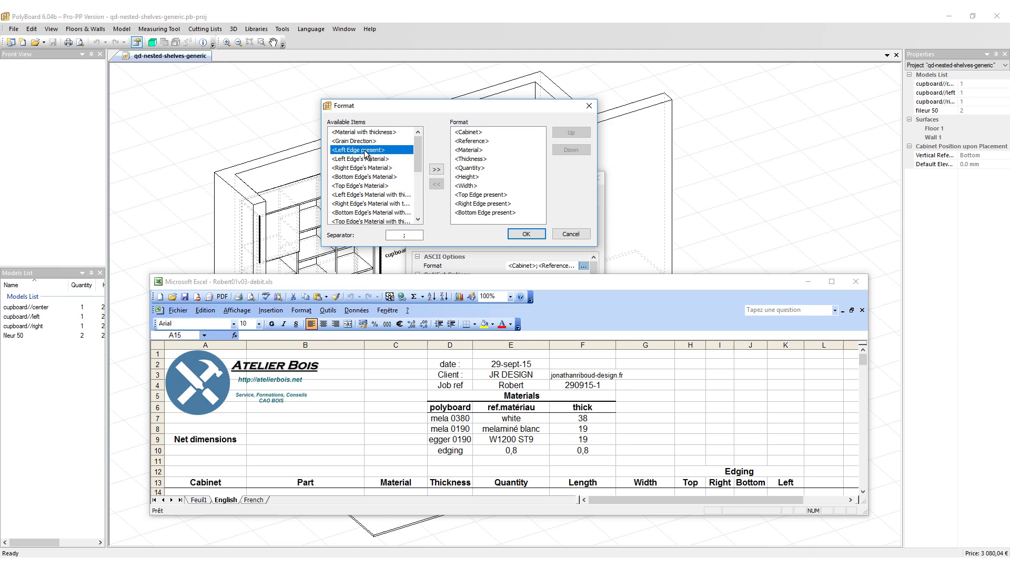
{"action": "left_click_drag", "start_coordinate": [365, 153], "coordinate": [479, 213]}
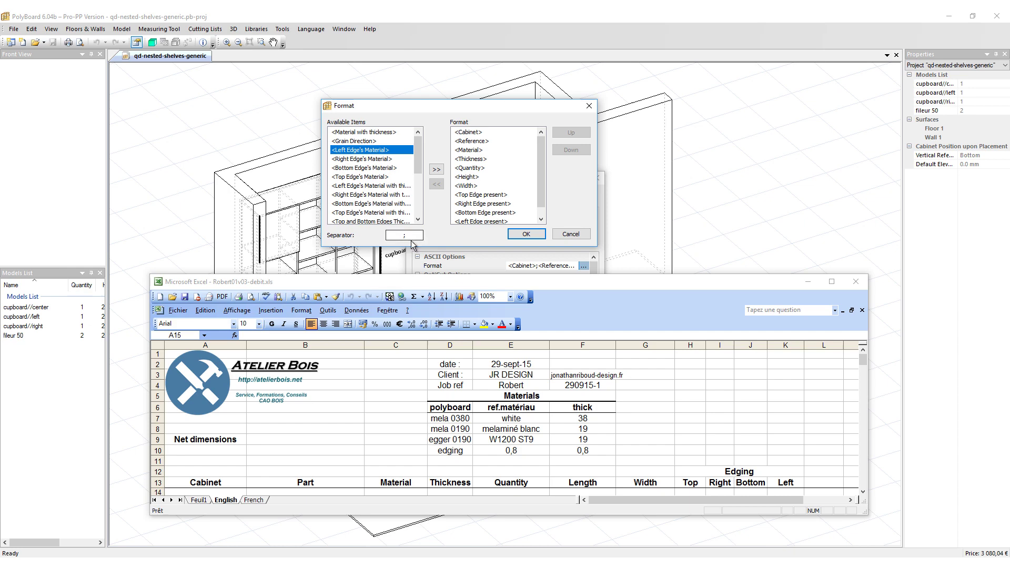
{"action": "left_click", "coordinate": [526, 234]}
{"action": "left_click_drag", "start_coordinate": [738, 285], "coordinate": [0, 314]}
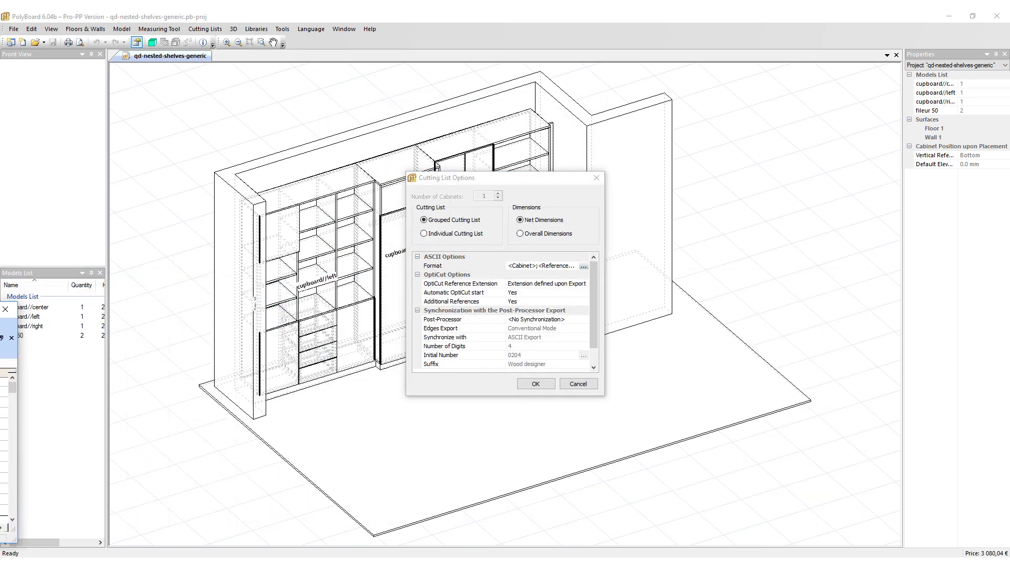
Save the ASCII cutting list to the desktop as qd-nested-shelves-generic.txt, answering the extension prompts
{"action": "left_click", "coordinate": [540, 384]}
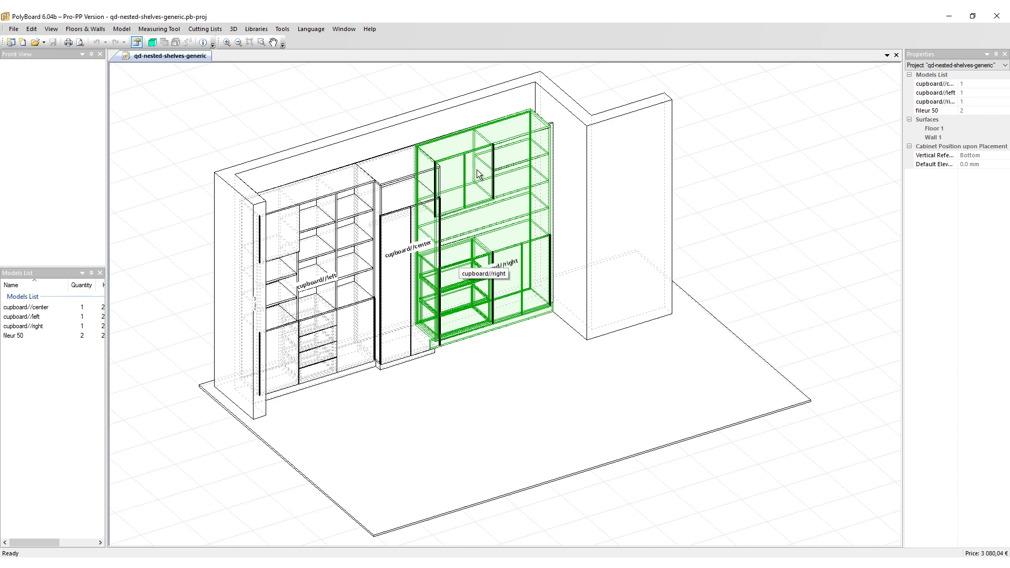
{"action": "left_click", "coordinate": [207, 30]}
{"action": "left_click", "coordinate": [220, 79]}
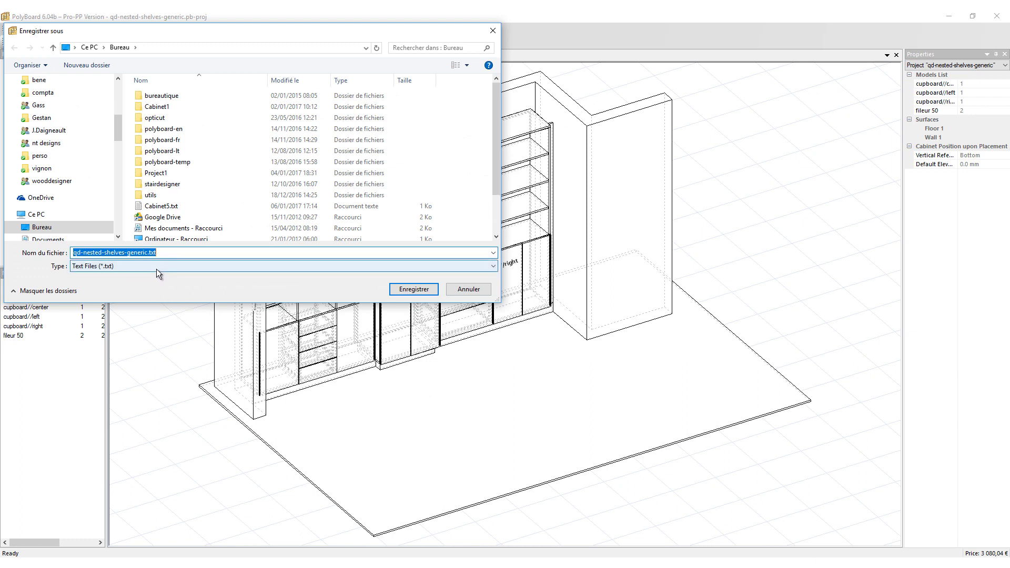
{"action": "left_click", "coordinate": [414, 289]}
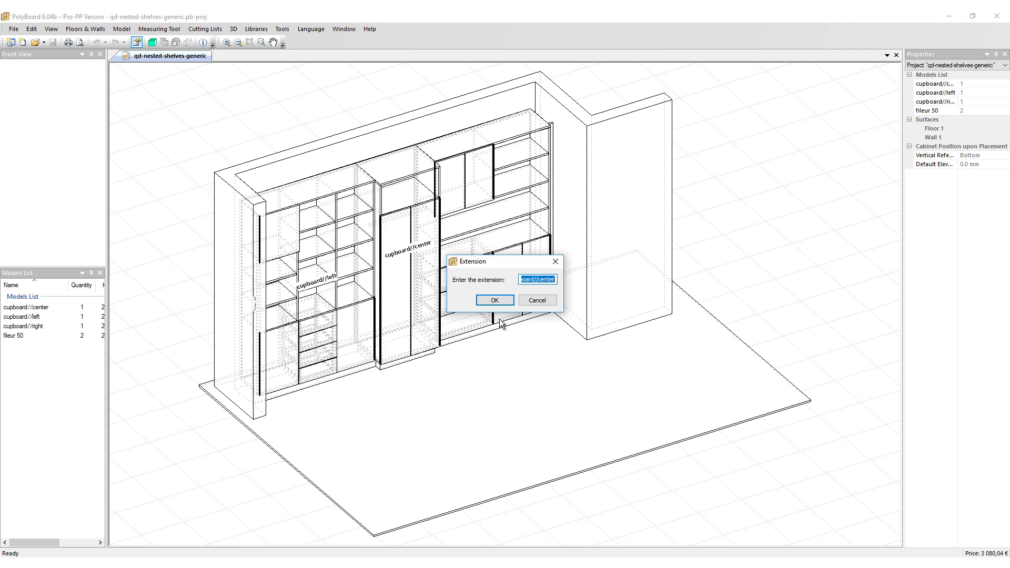
{"action": "key", "text": "Return"}
{"action": "key", "text": "Return"}
{"action": "key", "text": "Return"}
{"action": "key", "text": "Return"}
{"action": "key", "text": "Return"}
{"action": "key", "text": "BackSpace"}
{"action": "key", "text": "Return"}
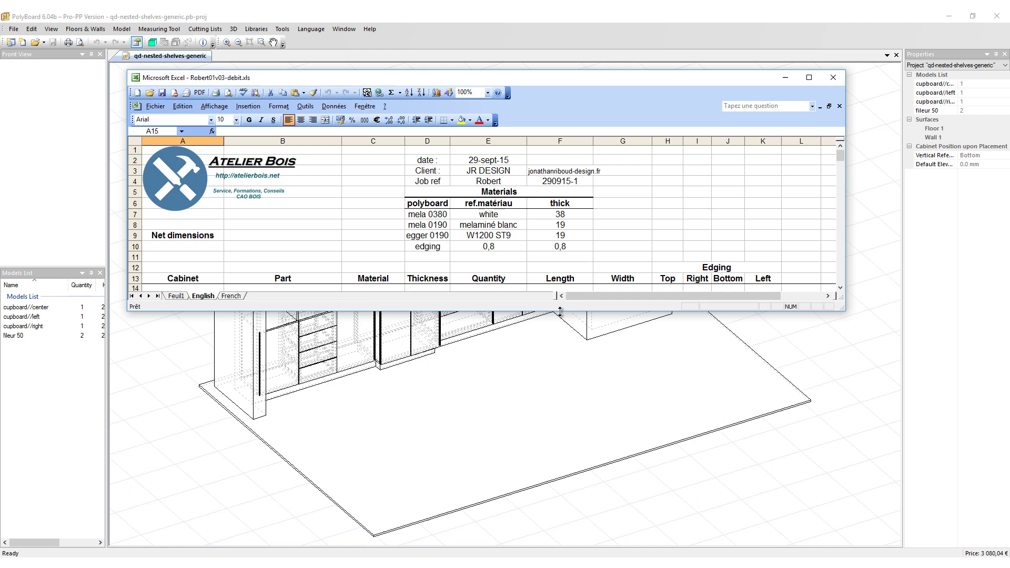
Stretch the Excel window down to reveal rows 15–40 and select cell A15
{"action": "left_click_drag", "start_coordinate": [561, 312], "coordinate": [561, 546]}
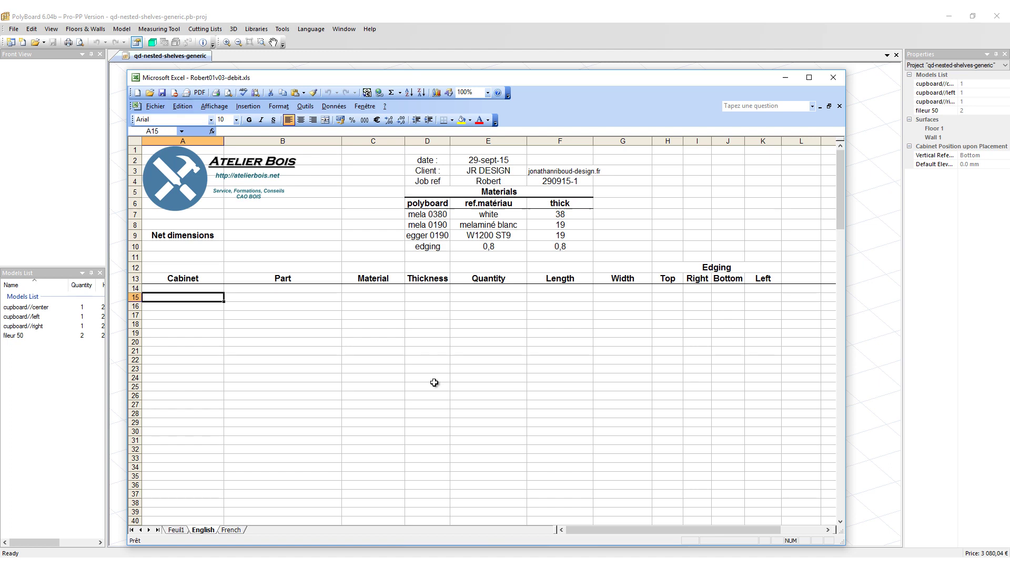
{"action": "left_click", "coordinate": [284, 350]}
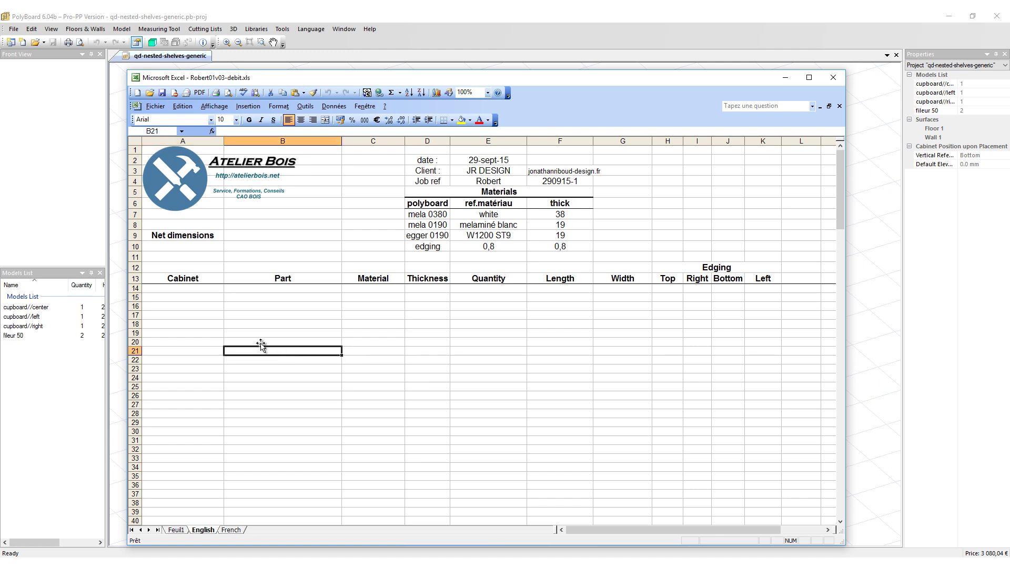
{"action": "left_click", "coordinate": [181, 296]}
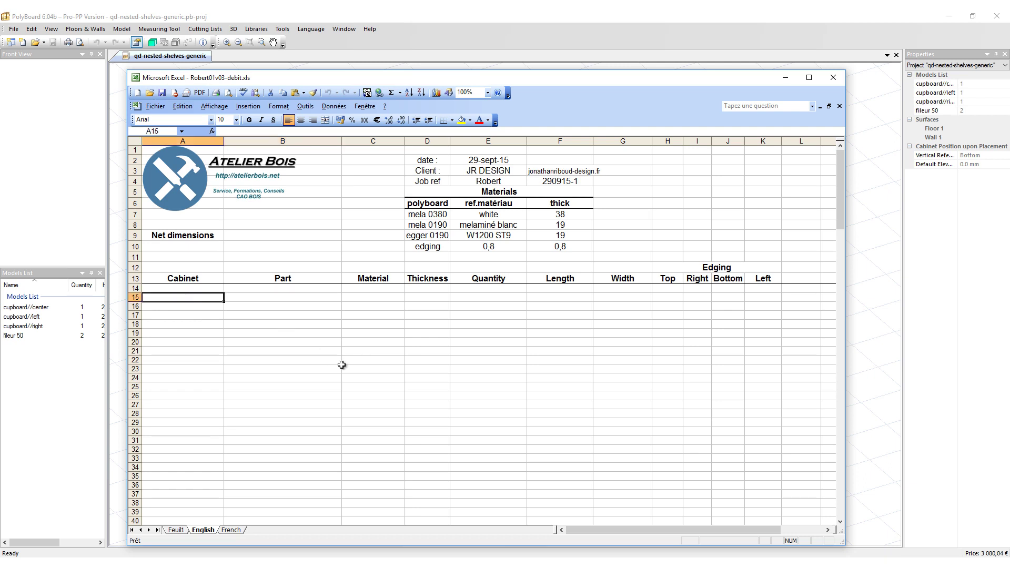
Import external data from qd-nested-shelves-generic.txt on the desktop via Données > Importer des données
{"action": "left_click", "coordinate": [326, 107]}
{"action": "mouse_move", "coordinate": [362, 131]}
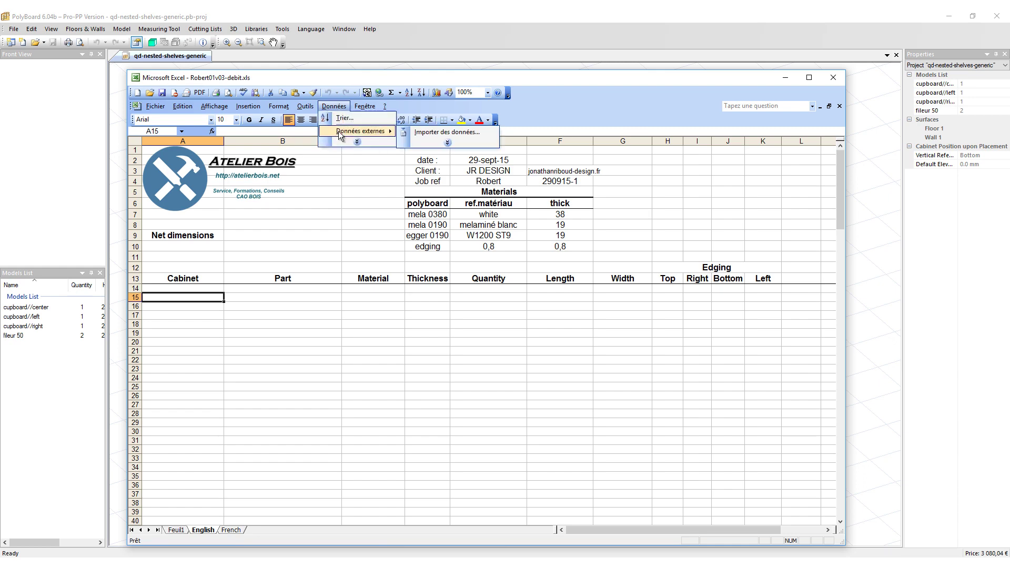
{"action": "left_click", "coordinate": [425, 137]}
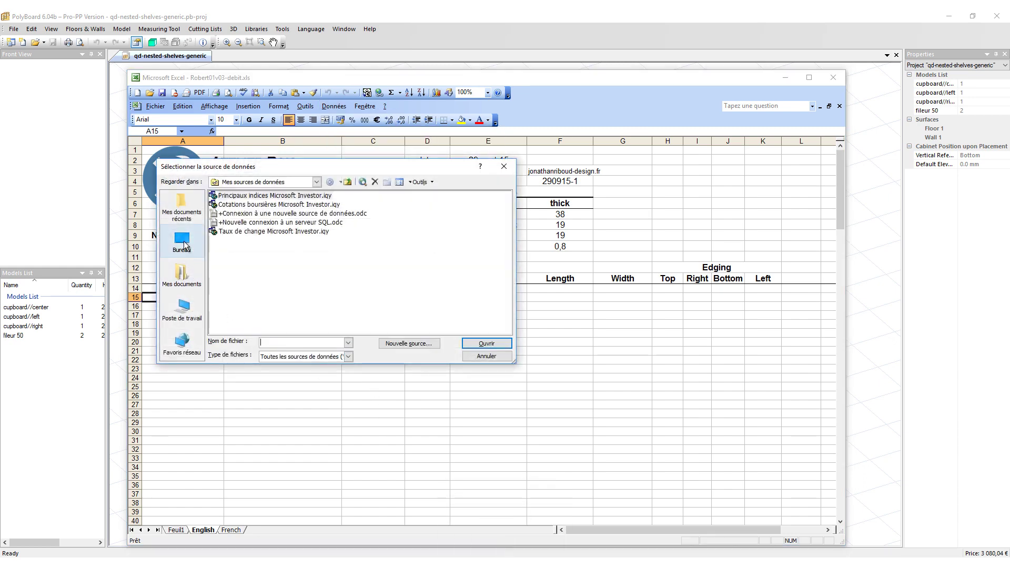
{"action": "left_click", "coordinate": [182, 243]}
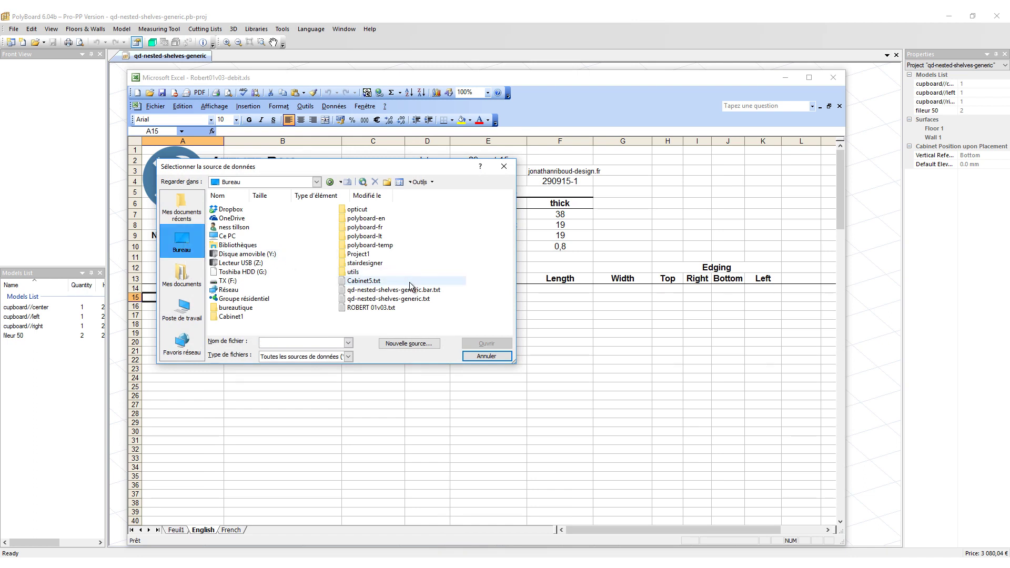
{"action": "left_click", "coordinate": [400, 299]}
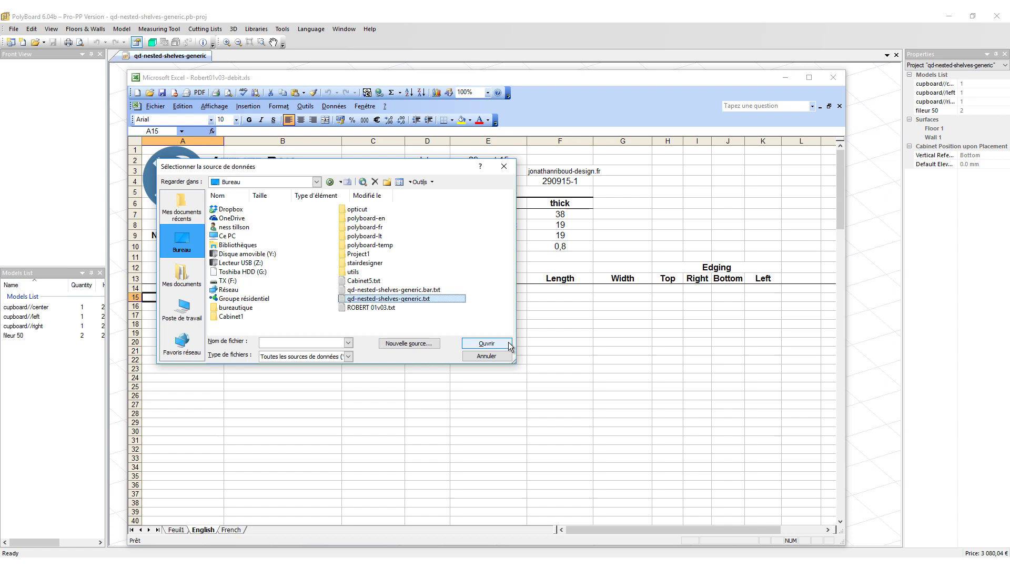
{"action": "left_click", "coordinate": [505, 345]}
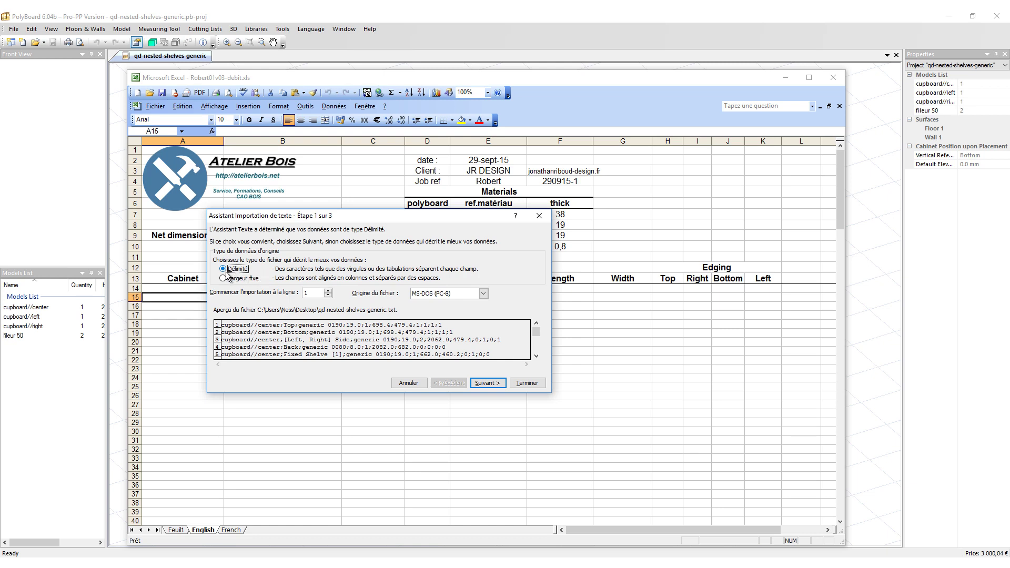
Use semicolon (Point-virgule) as field delimiter and '.' as decimal separator in the import wizard
{"action": "left_click", "coordinate": [483, 383]}
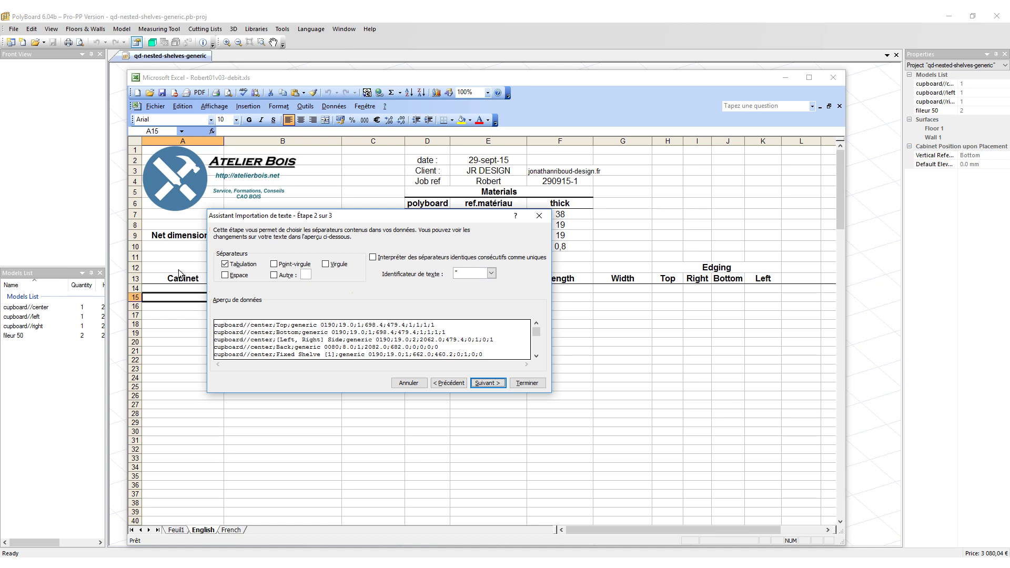
{"action": "left_click", "coordinate": [274, 264]}
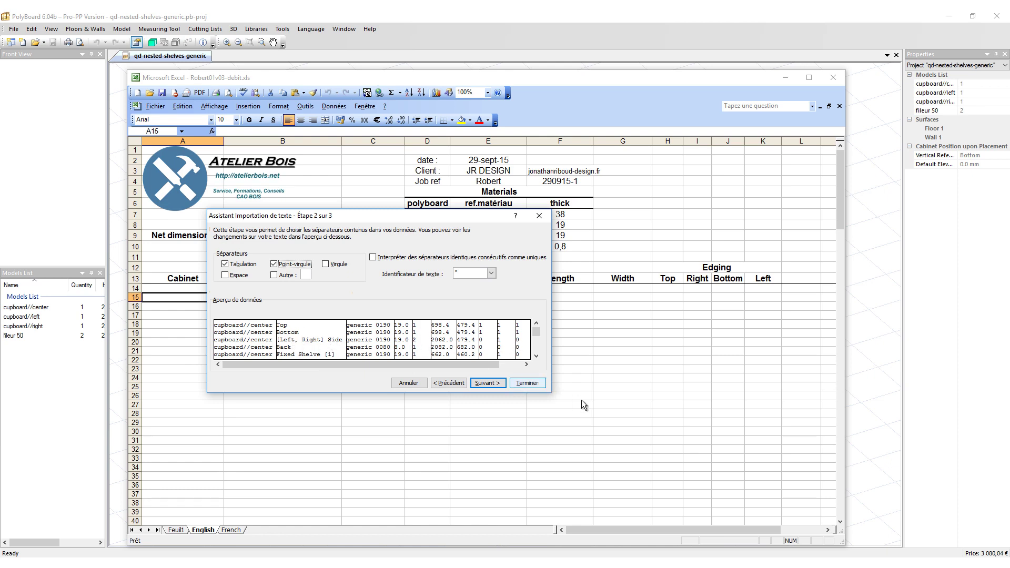
{"action": "left_click", "coordinate": [488, 383]}
{"action": "left_click", "coordinate": [276, 286]}
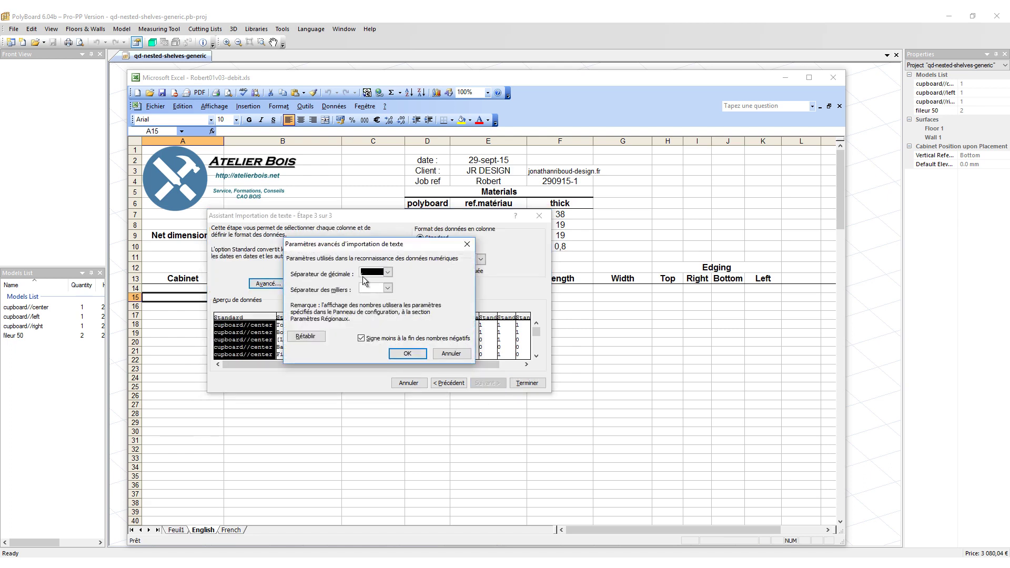
{"action": "left_click", "coordinate": [388, 272]}
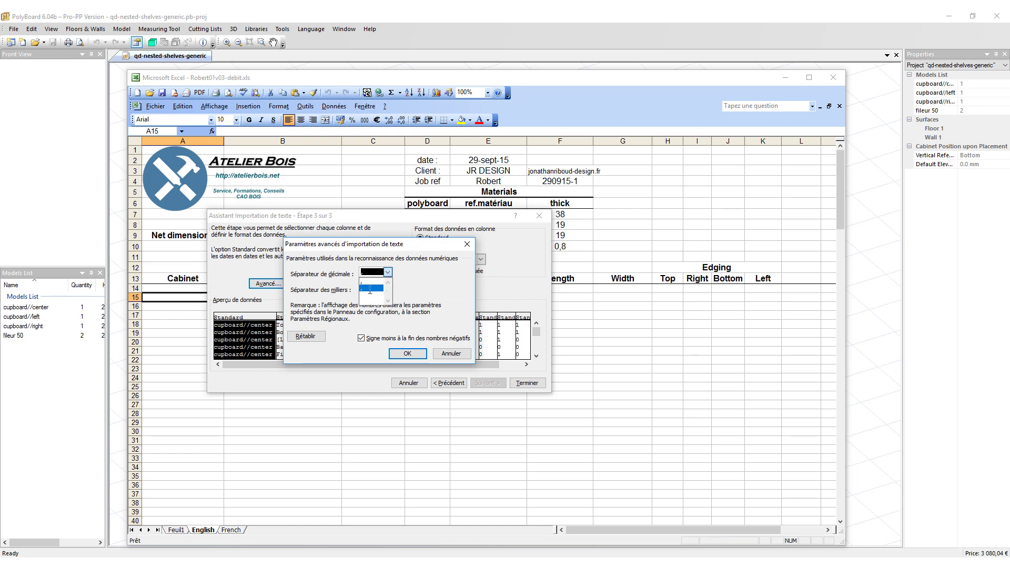
{"action": "left_click", "coordinate": [370, 288]}
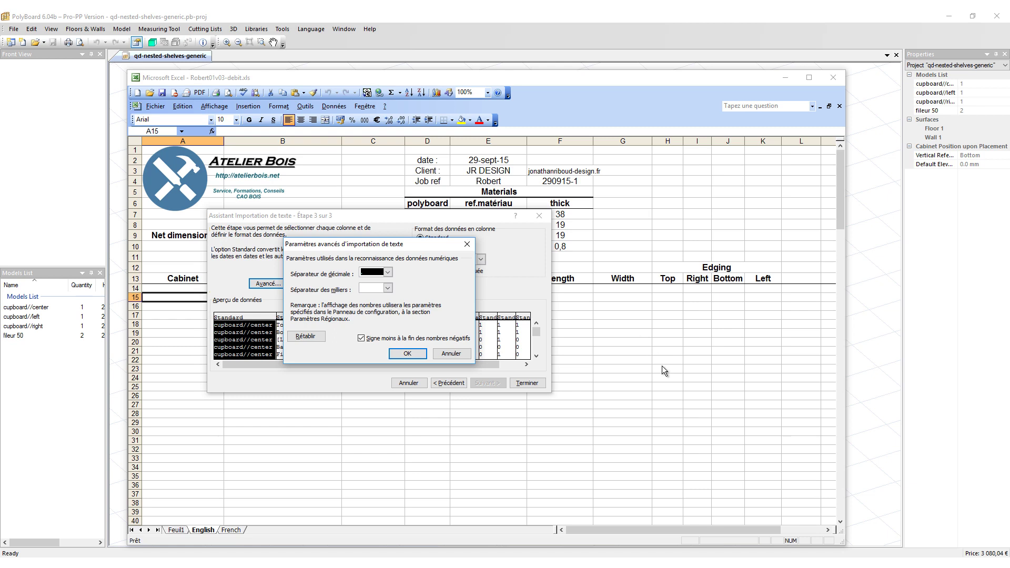
{"action": "left_click", "coordinate": [408, 354]}
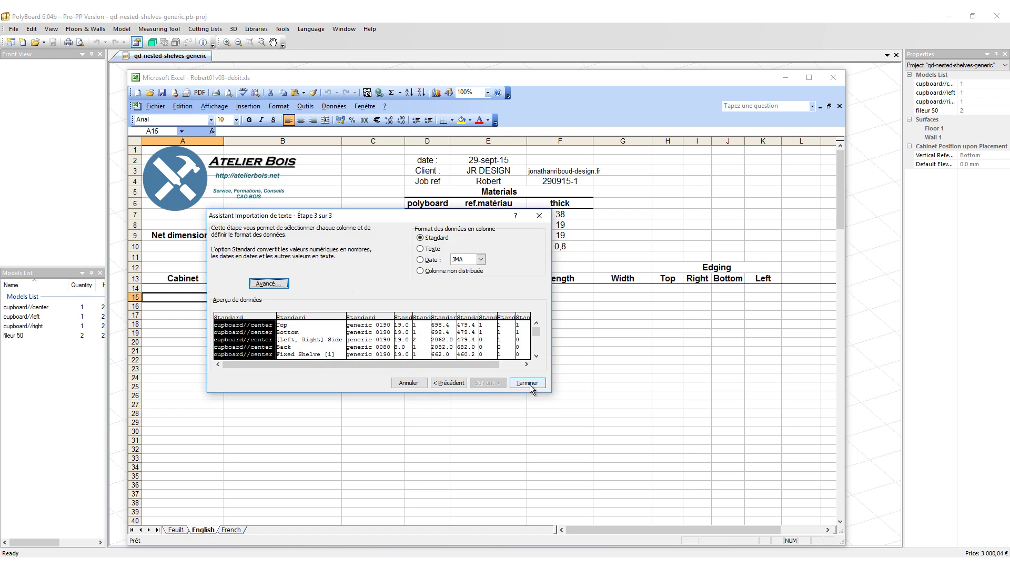
Finish the import with 'Ajuster largeur des colonnes' unchecked, placing the data at cell A15
{"action": "left_click", "coordinate": [527, 383]}
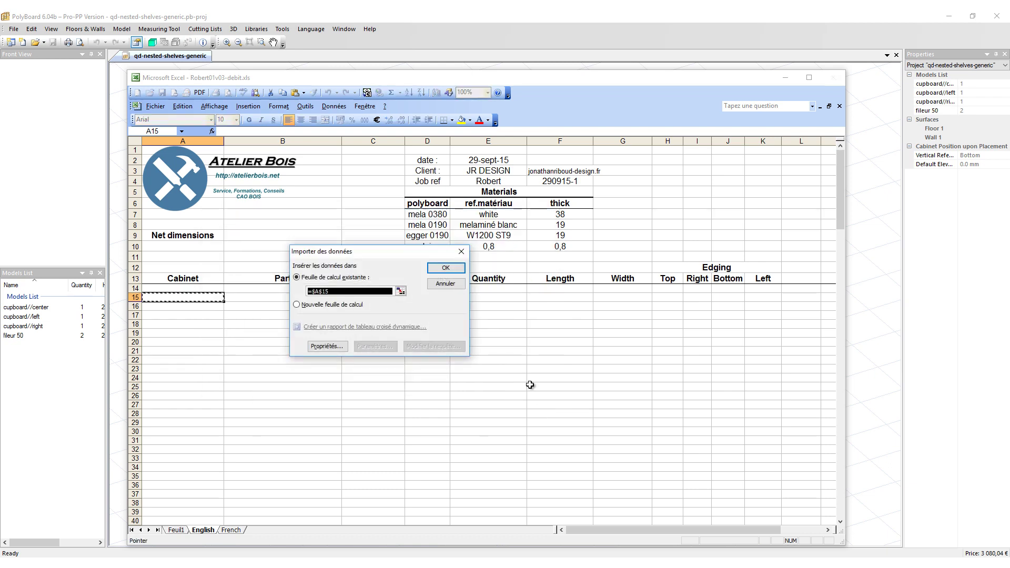
{"action": "left_click", "coordinate": [330, 349]}
{"action": "left_click", "coordinate": [276, 333]}
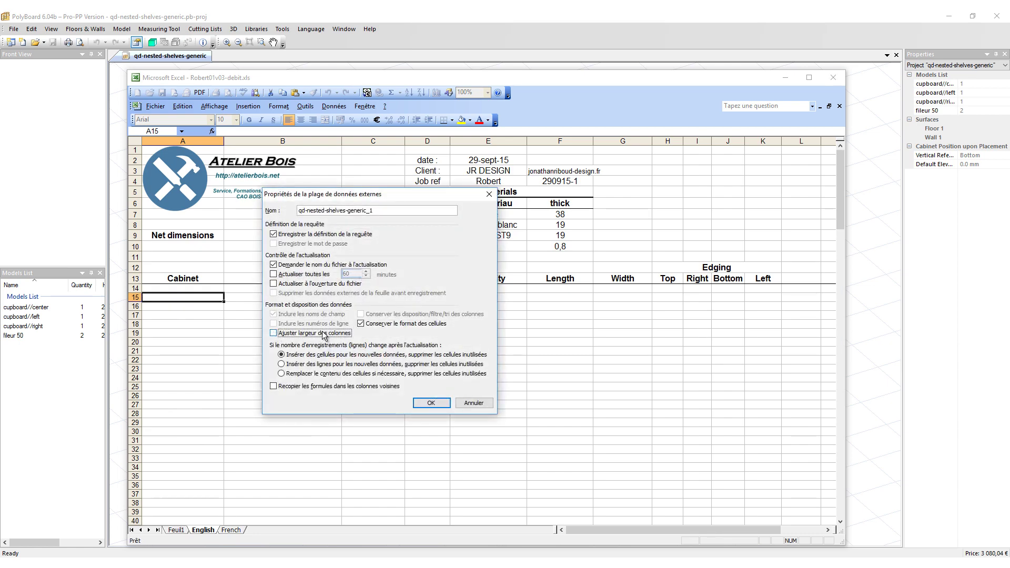
{"action": "left_click", "coordinate": [431, 404]}
{"action": "key", "text": "Return"}
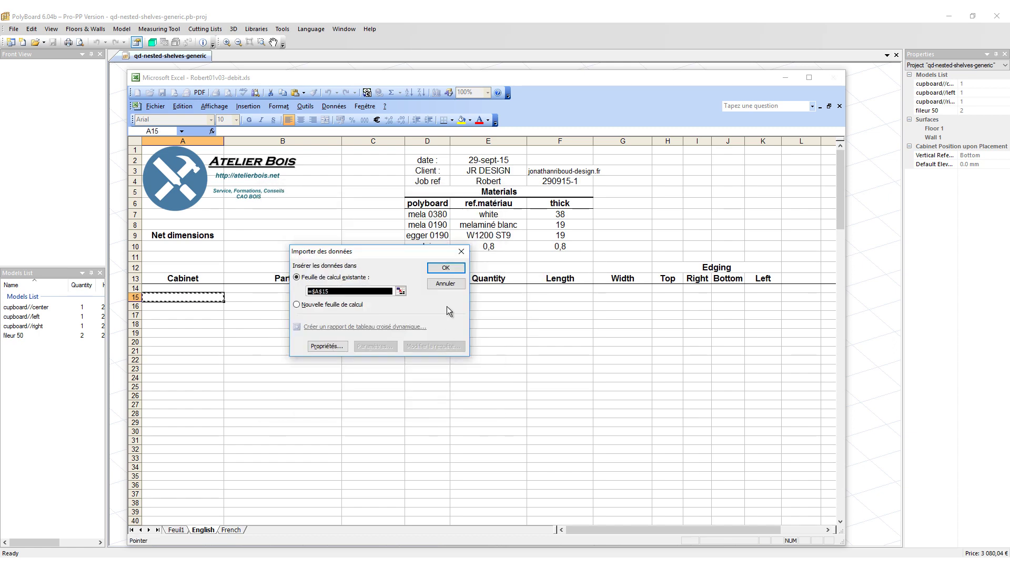
{"action": "left_click", "coordinate": [448, 269]}
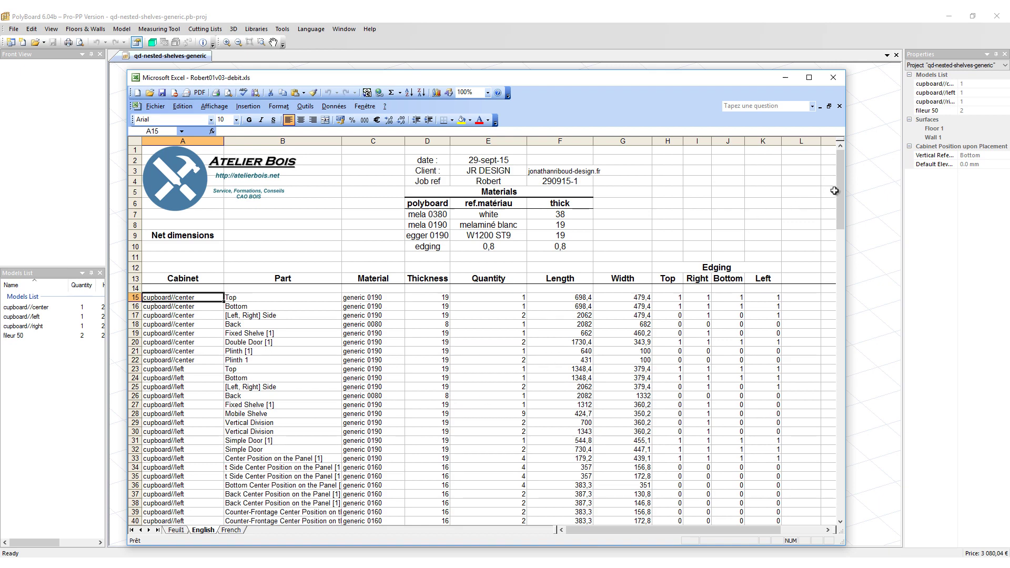
Scroll down the sheet to review the imported parts in rows 15-62, ending with fileur 50
{"action": "mouse_move", "coordinate": [840, 194]}
{"action": "left_mouse_down"}
{"action": "mouse_move", "coordinate": [845, 242]}
{"action": "mouse_move", "coordinate": [844, 198]}
{"action": "left_mouse_up"}
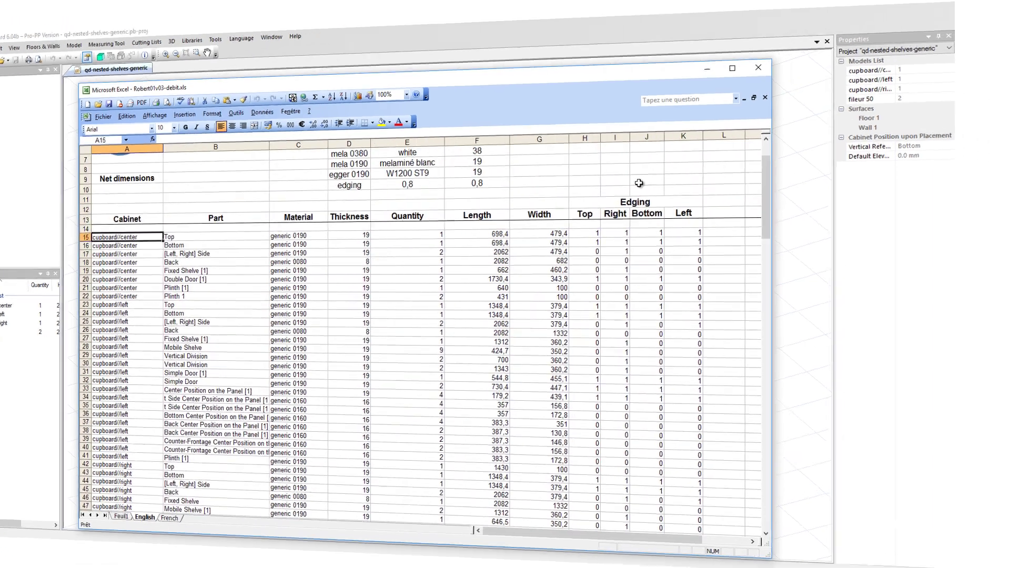